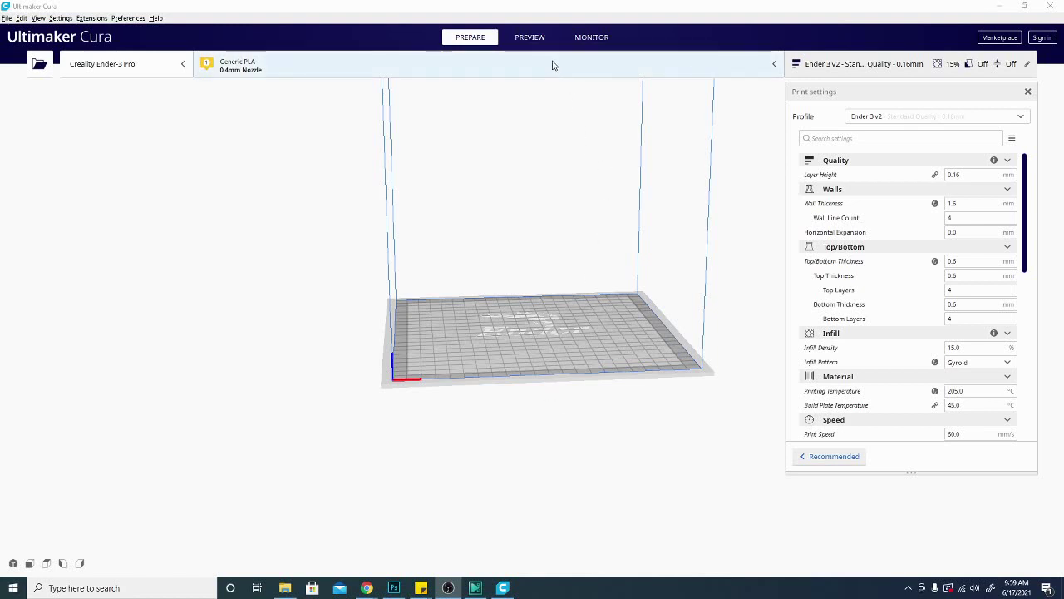
Step: Set the nozzle size to 0.2 mm in the material and nozzle configuration and check the wall settings
click(527, 74)
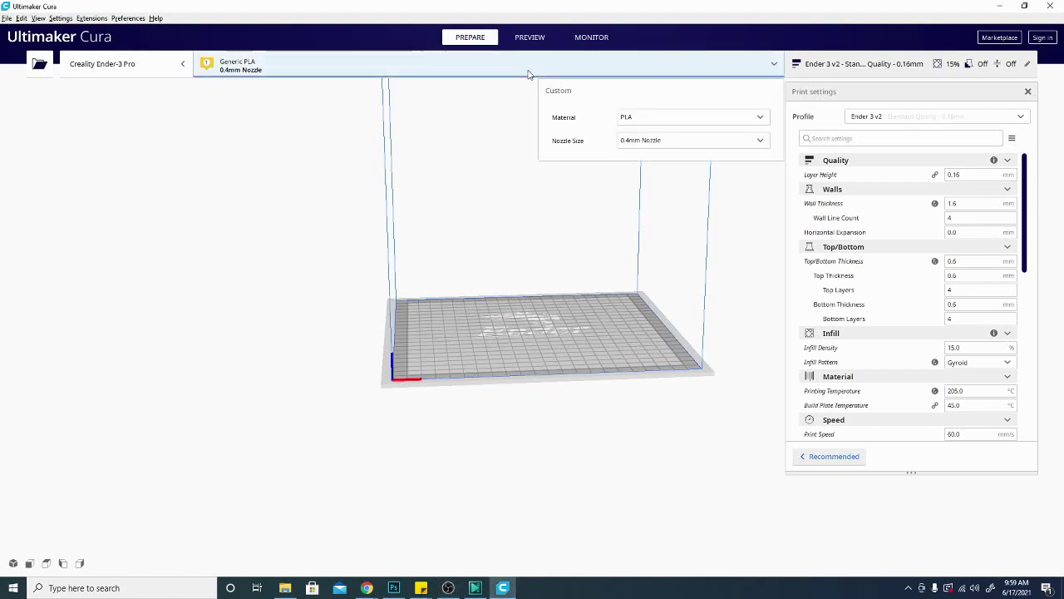
click(664, 142)
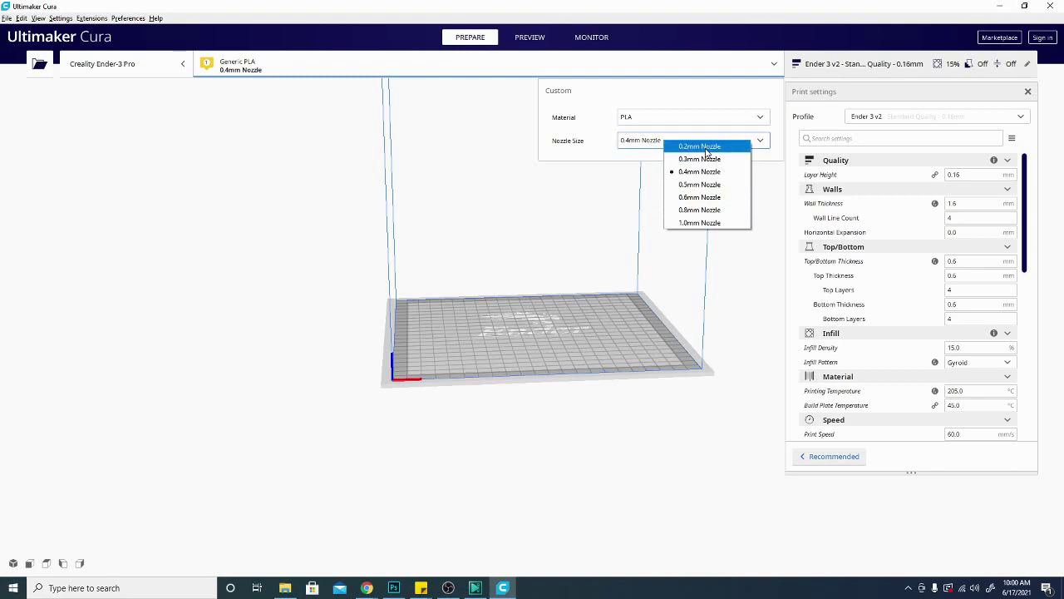
click(704, 151)
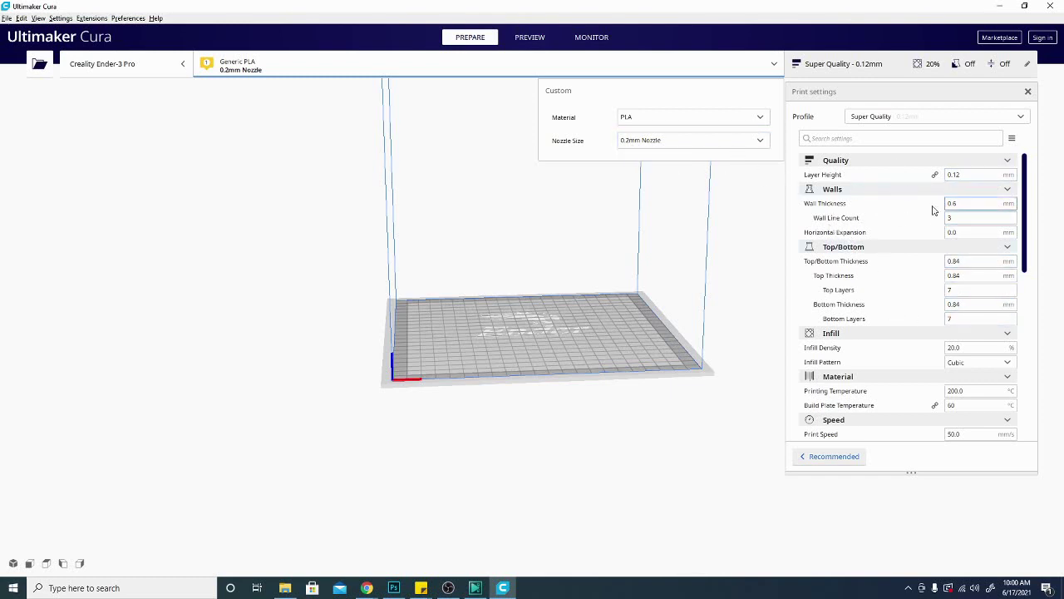
mouse_move(955, 217)
Step: Switch the nozzle size to 0.4 mm and compare the wall thickness and wall line count
click(705, 138)
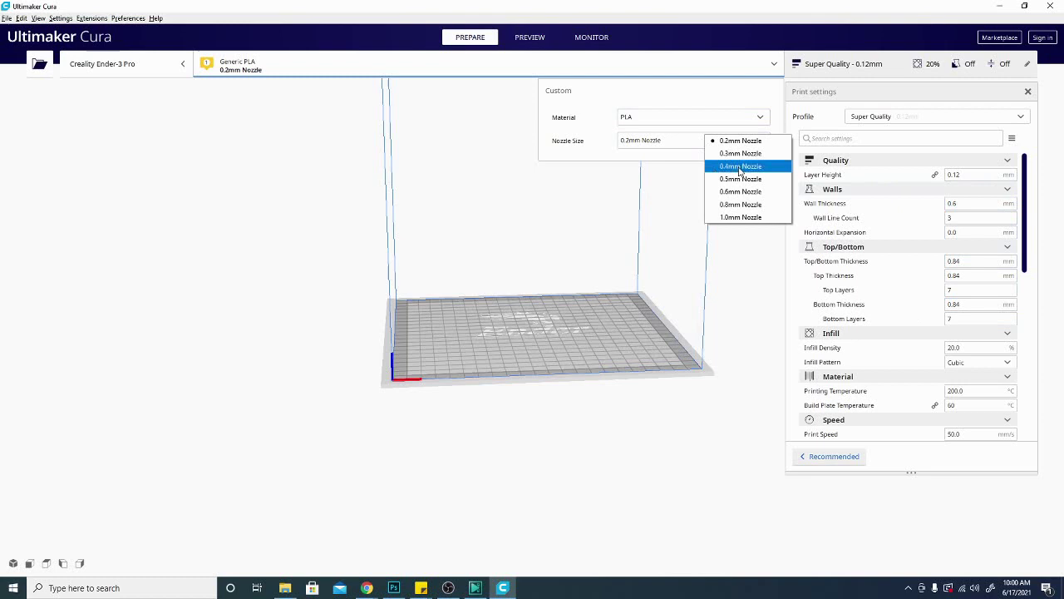
click(756, 173)
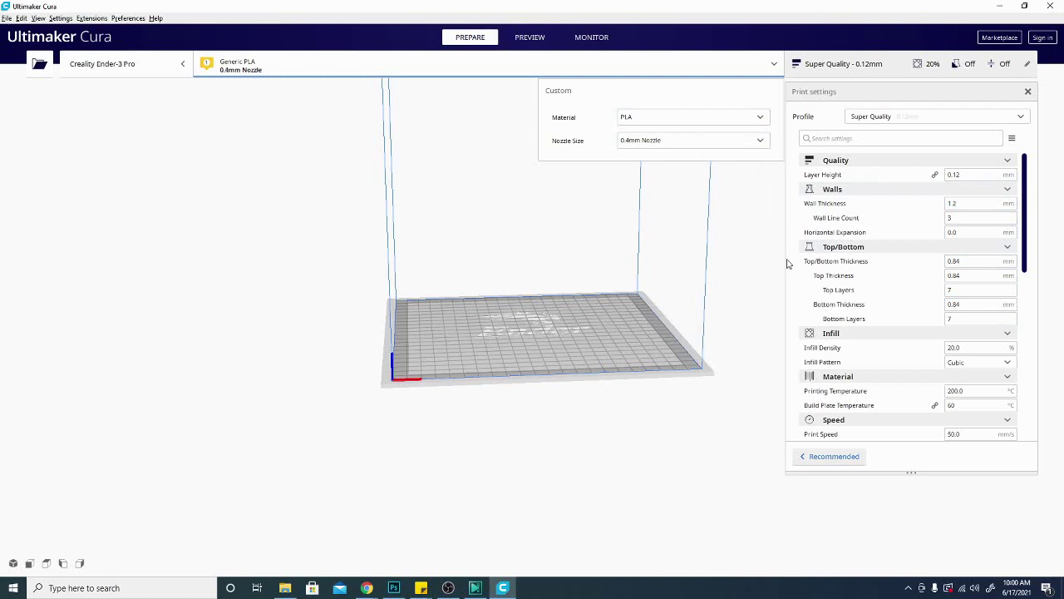
mouse_move(966, 203)
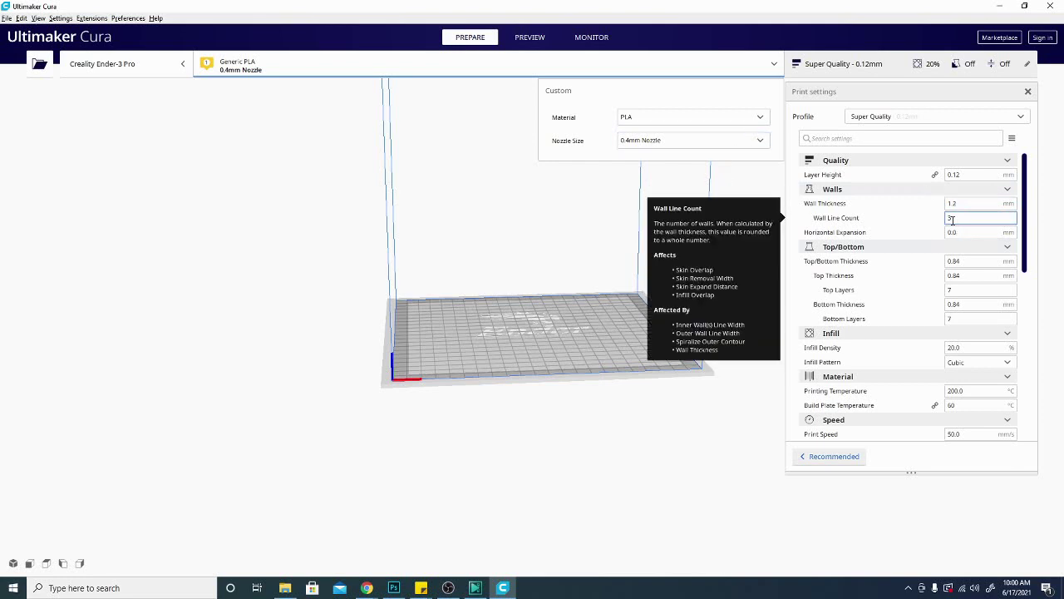
Step: Select the 0.2 mm nozzle again and set the wall thickness to 1.2 mm
click(761, 142)
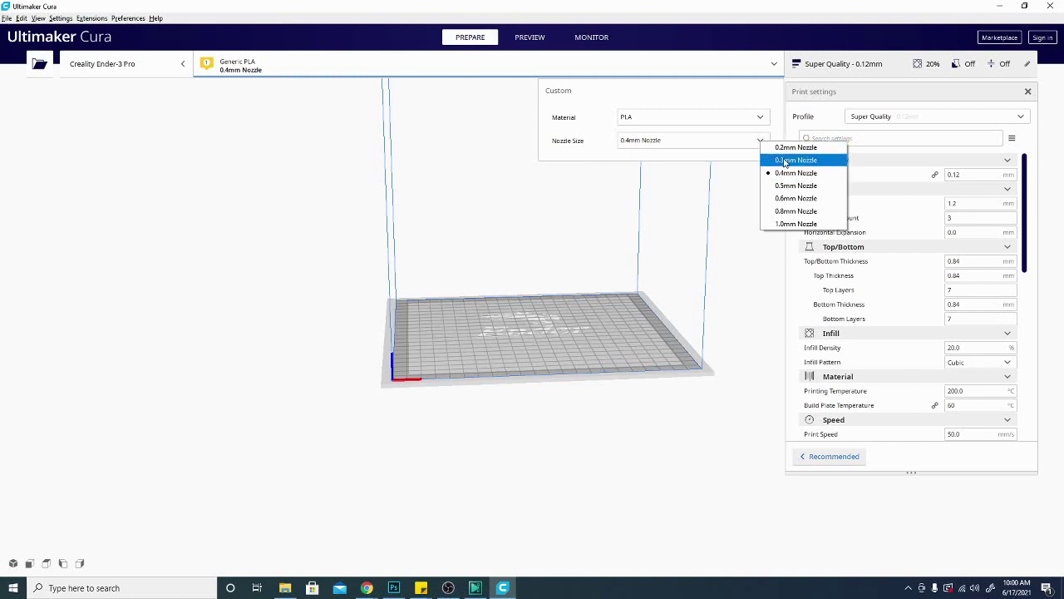
click(785, 147)
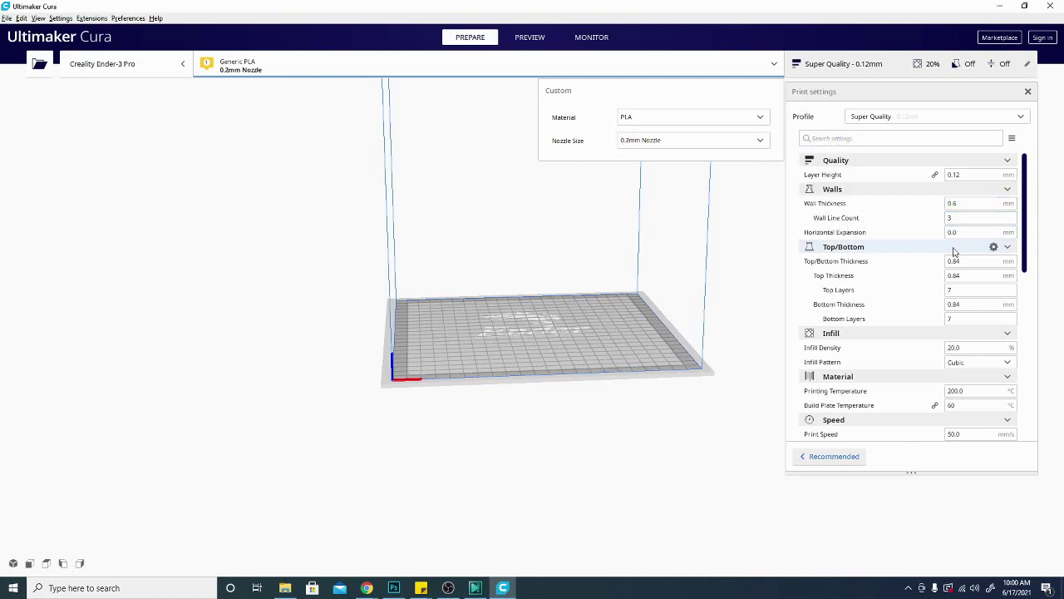
click(962, 218)
drag(962, 217, 929, 217)
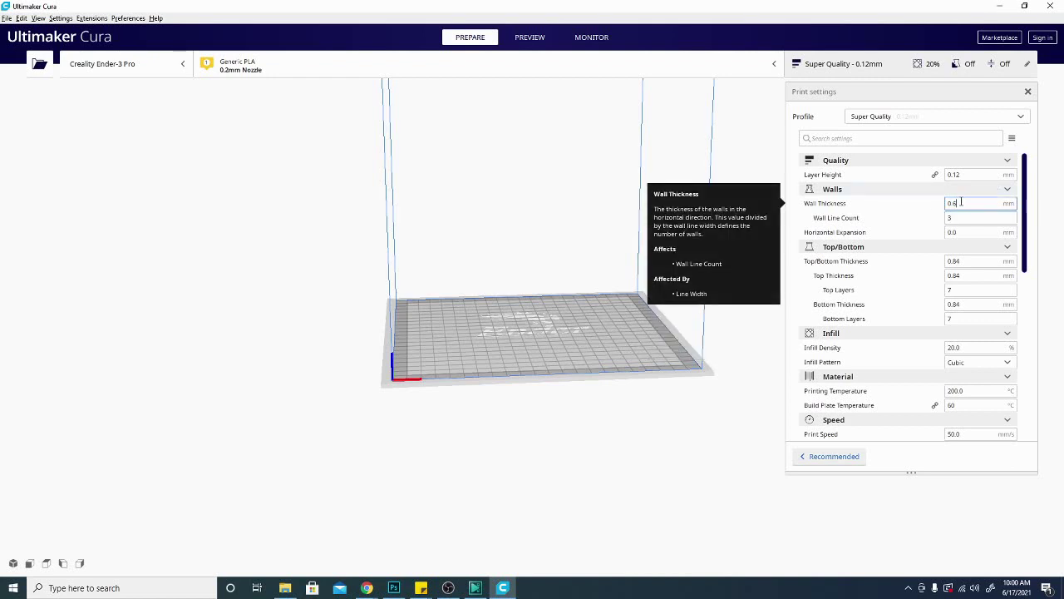
drag(967, 202, 880, 198)
text(1)
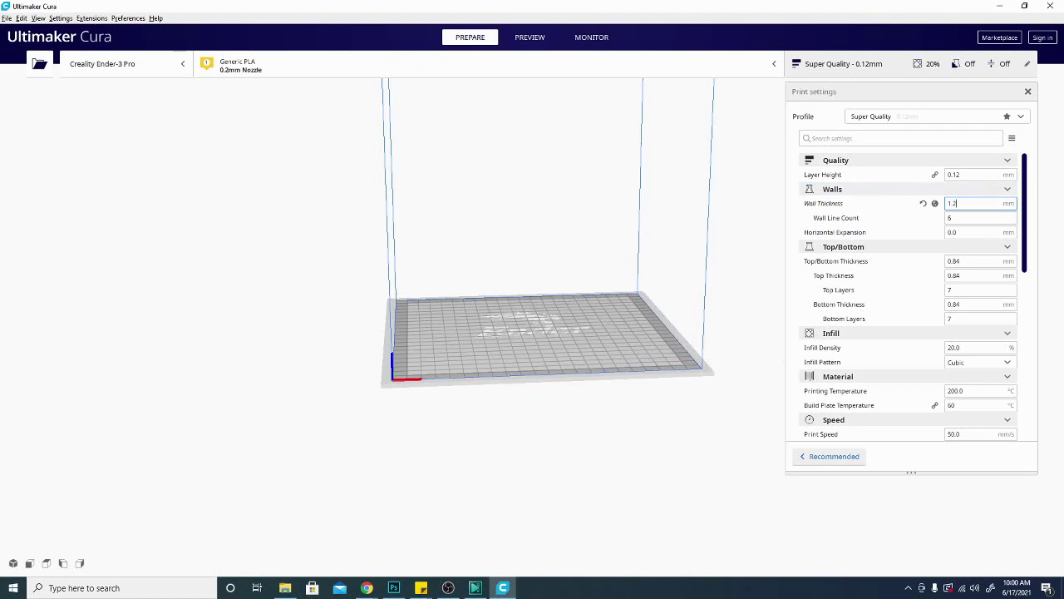
text(.2)
key(Tab)
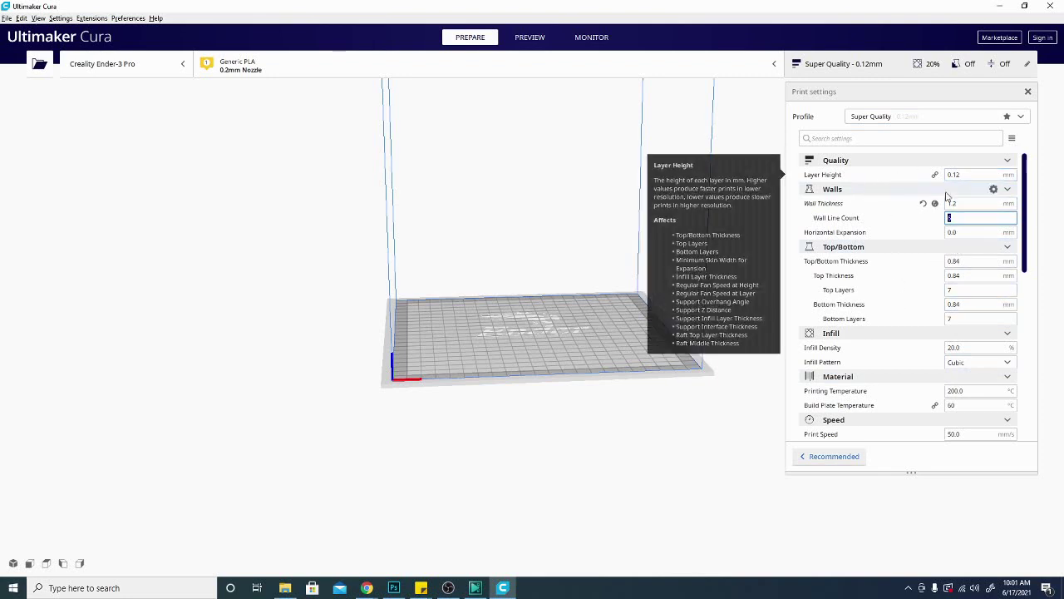
Step: Review the profile's layer height, top/bottom layers, temperatures, speeds and retraction settings for the 0.2 mm nozzle
mouse_move(919, 174)
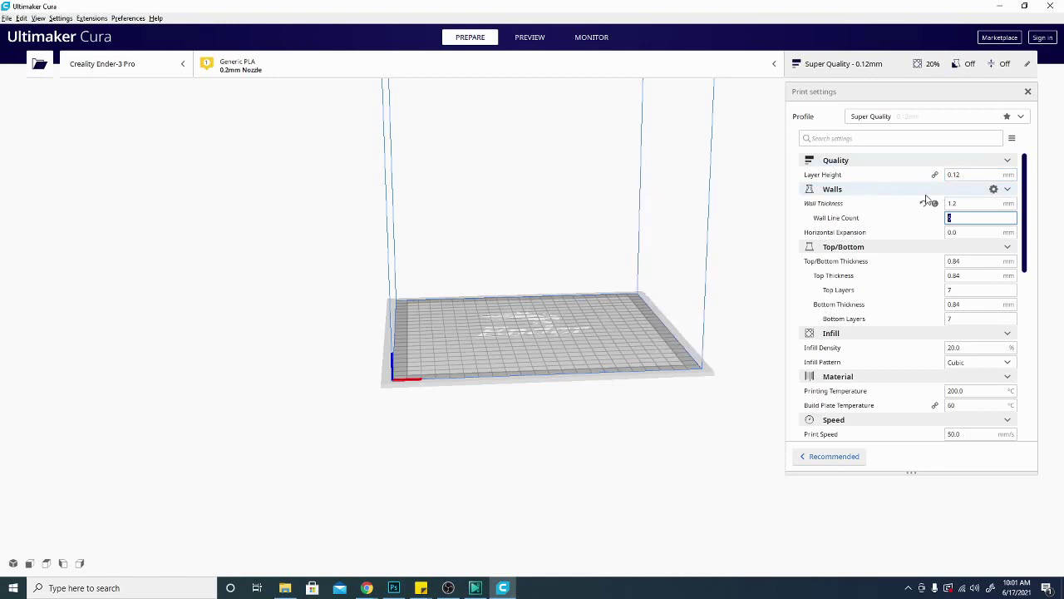
mouse_move(967, 174)
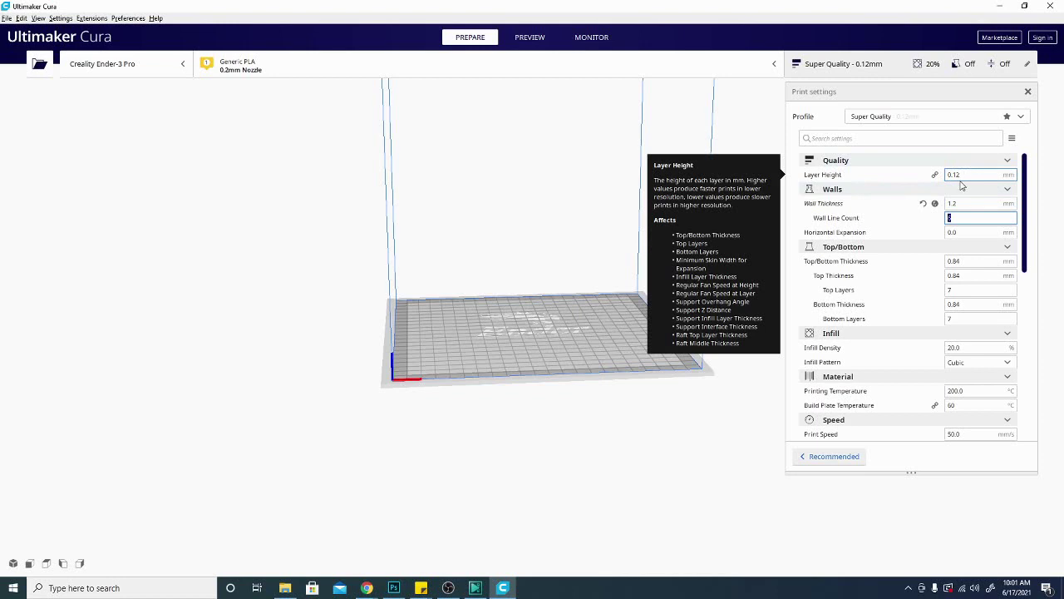
mouse_move(937, 212)
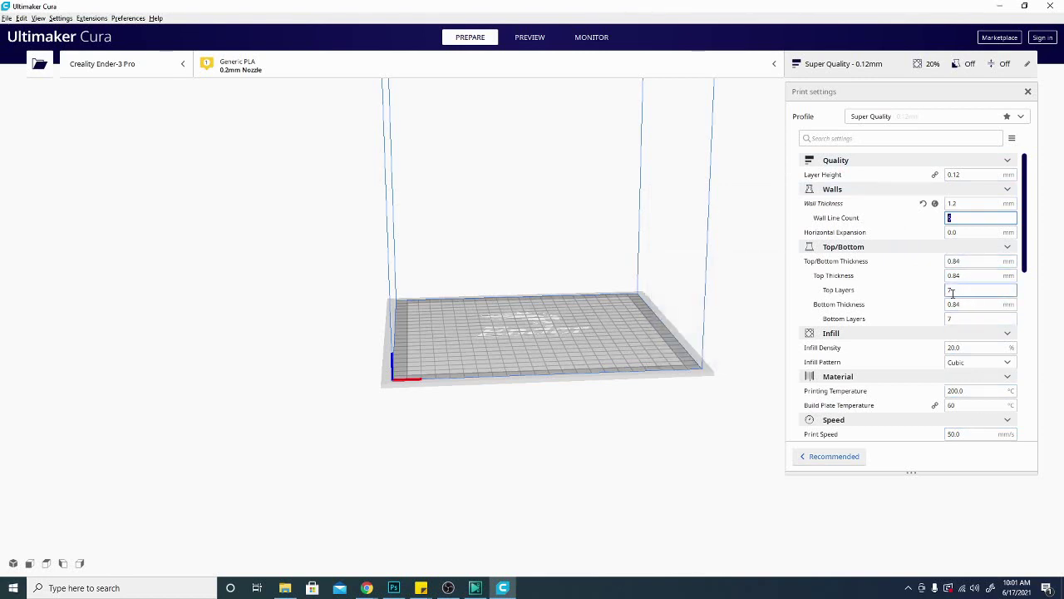
click(998, 291)
scroll(923, 302, down, 1)
scroll(923, 303, down, 1)
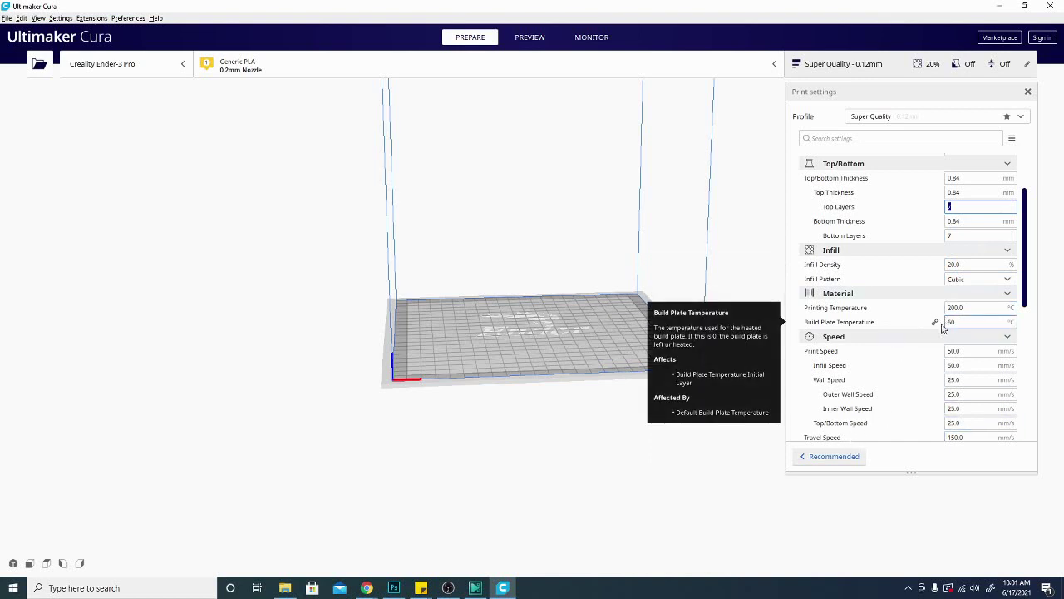
scroll(931, 311, down, 1)
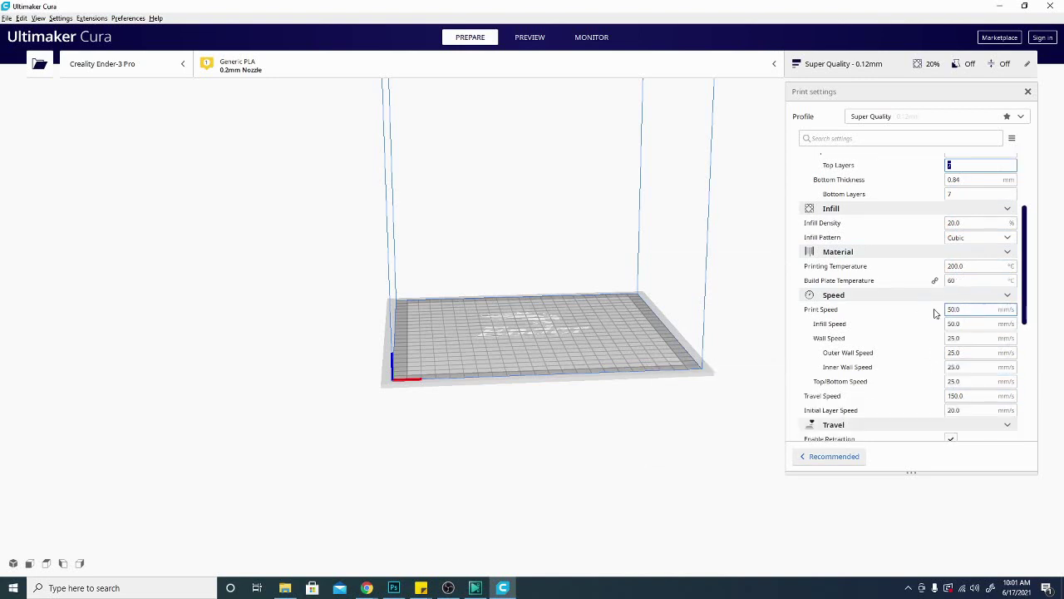
scroll(918, 319, down, 2)
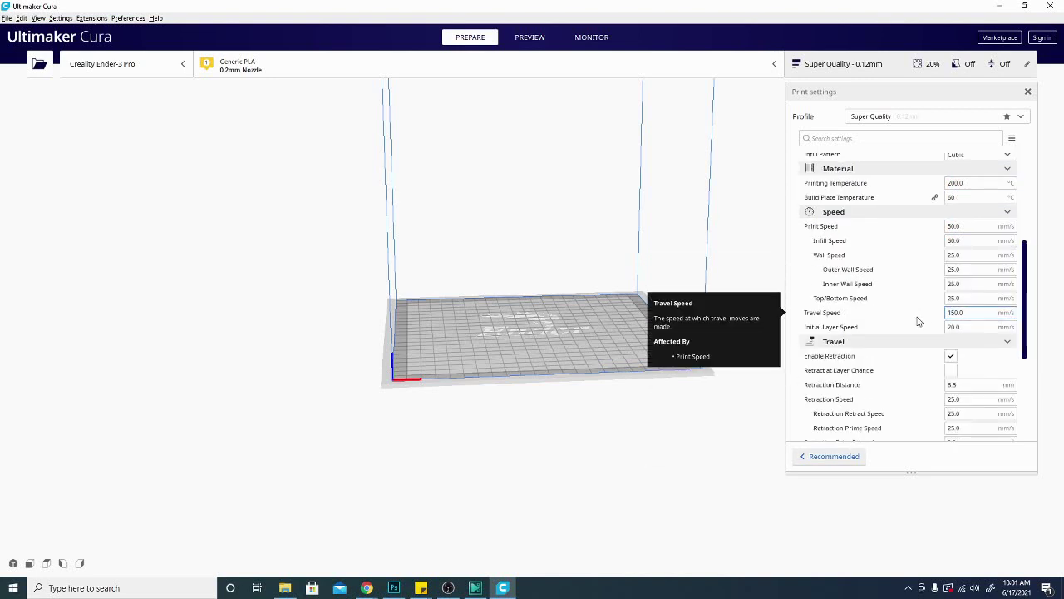
scroll(918, 321, down, 3)
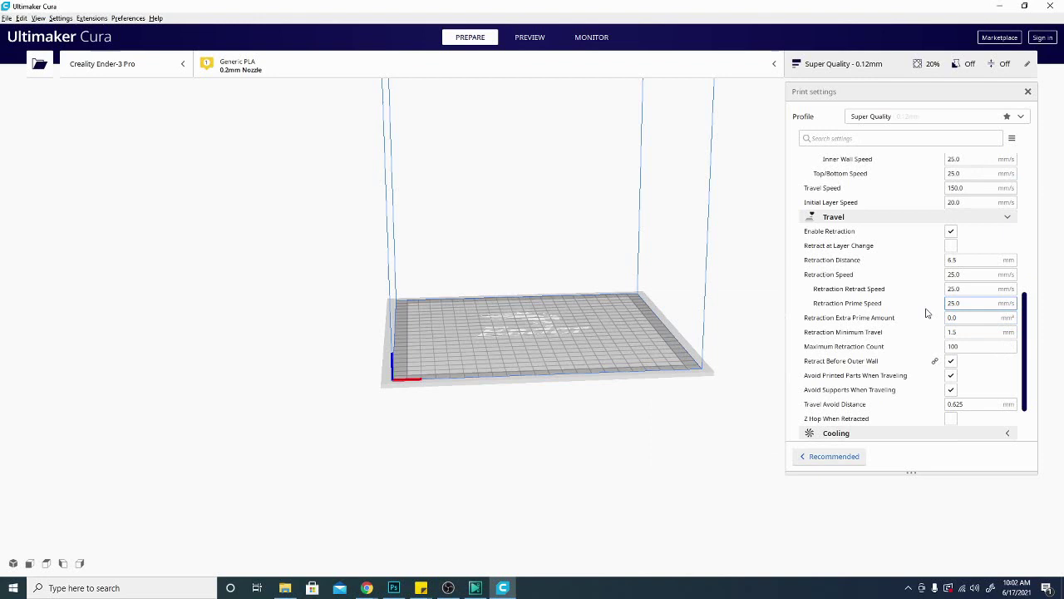
scroll(921, 316, down, 2)
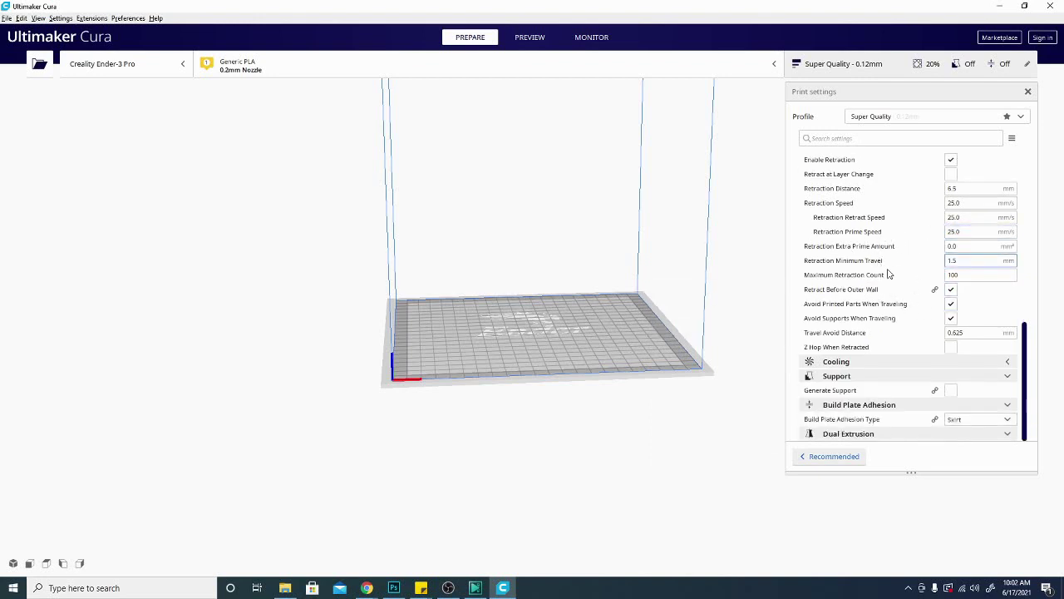
scroll(900, 288, up, 1)
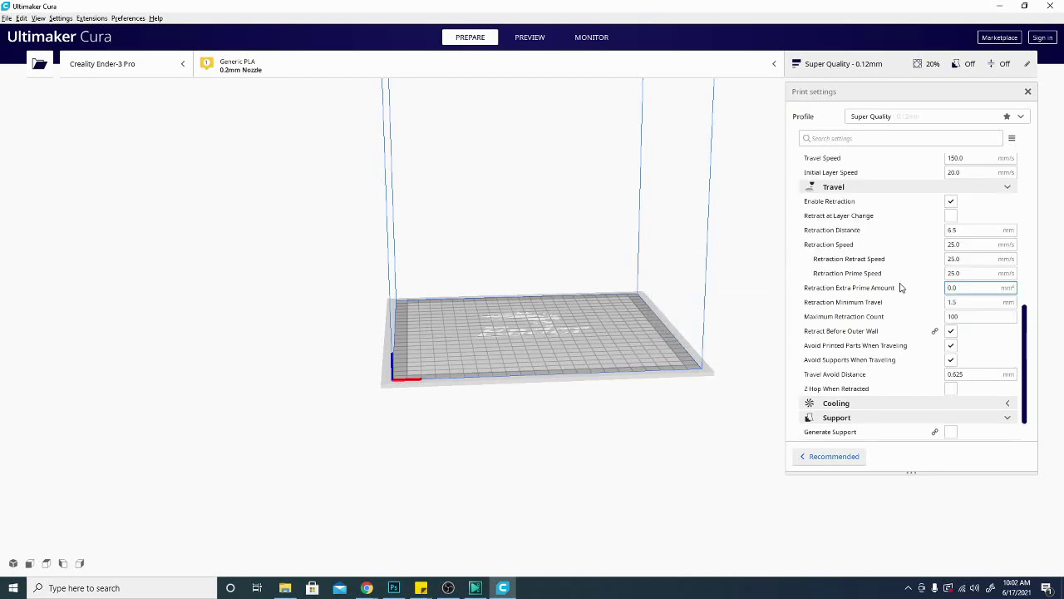
scroll(901, 284, down, 1)
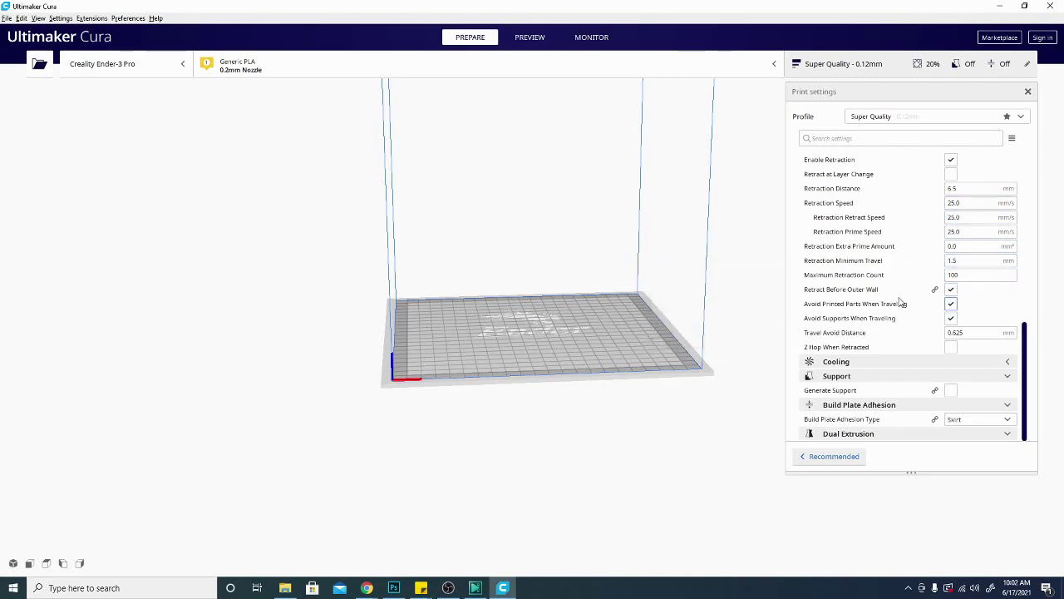
scroll(898, 297, up, 5)
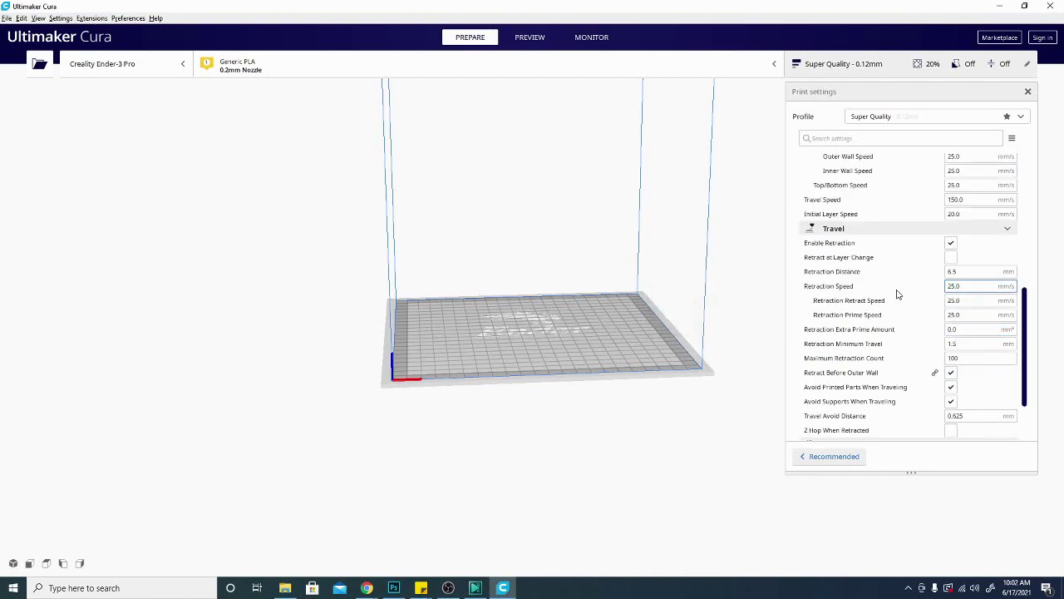
scroll(896, 321, up, 3)
scroll(896, 321, down, 7)
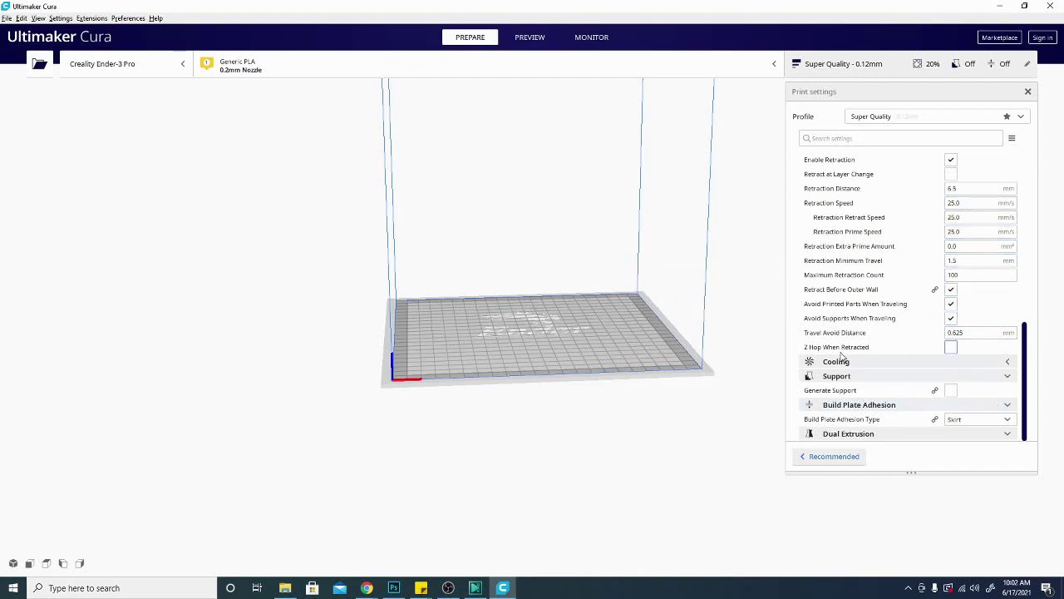
scroll(900, 426, up, 3)
scroll(901, 420, up, 4)
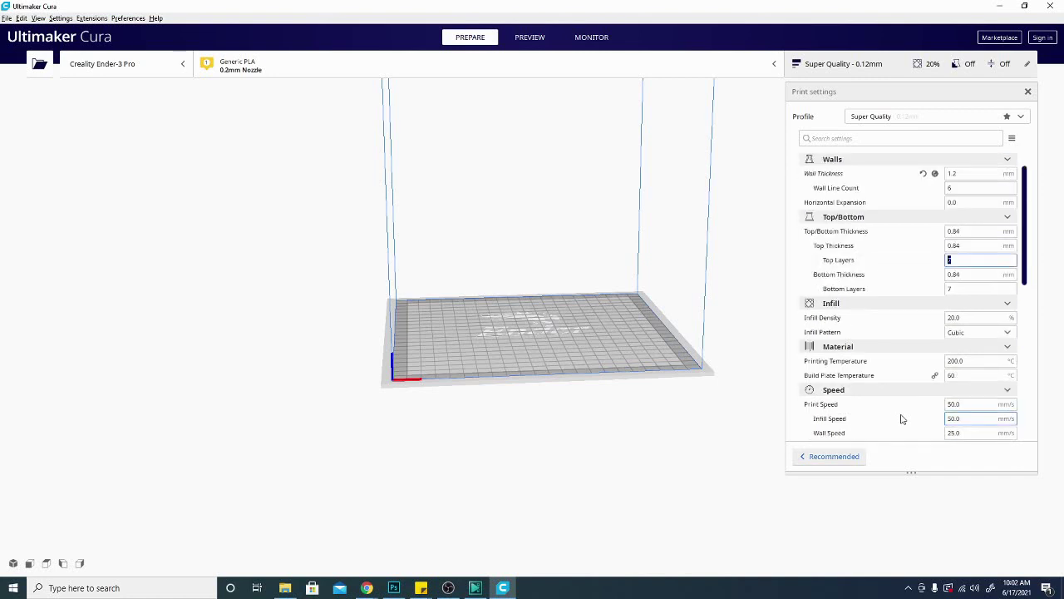
scroll(903, 408, up, 1)
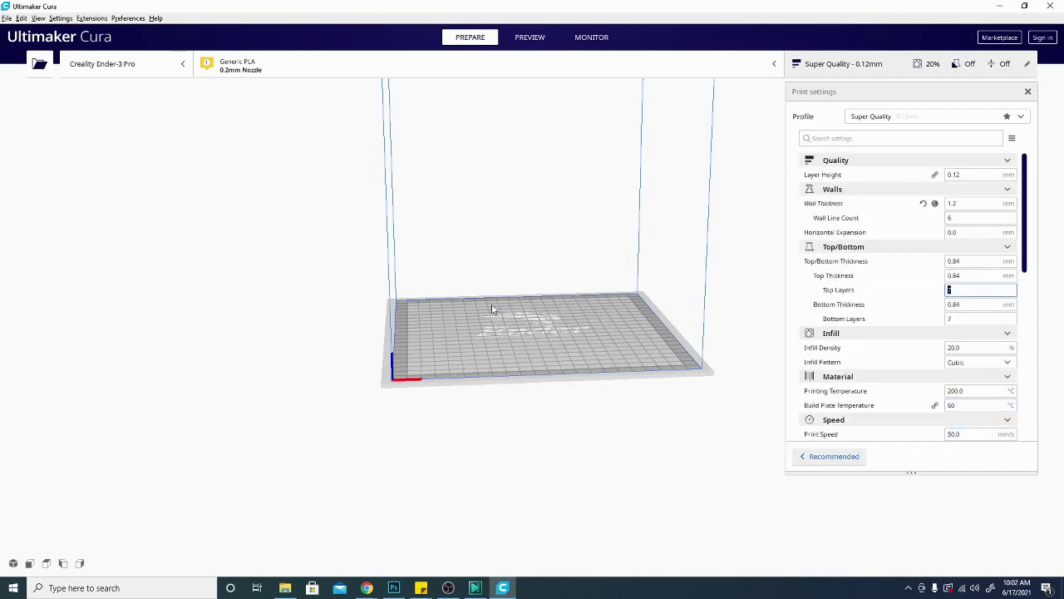
Step: Change the nozzle size to 0.4 mm and discard the customized wall thickness to load the Super Quality defaults
right_drag(659, 363, 486, 365)
click(449, 65)
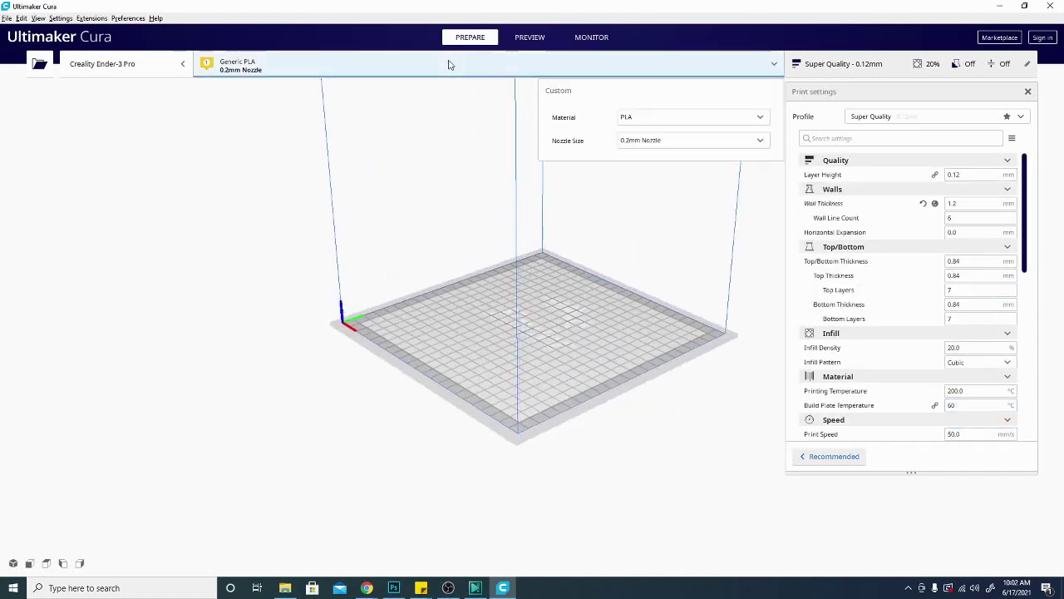
click(700, 142)
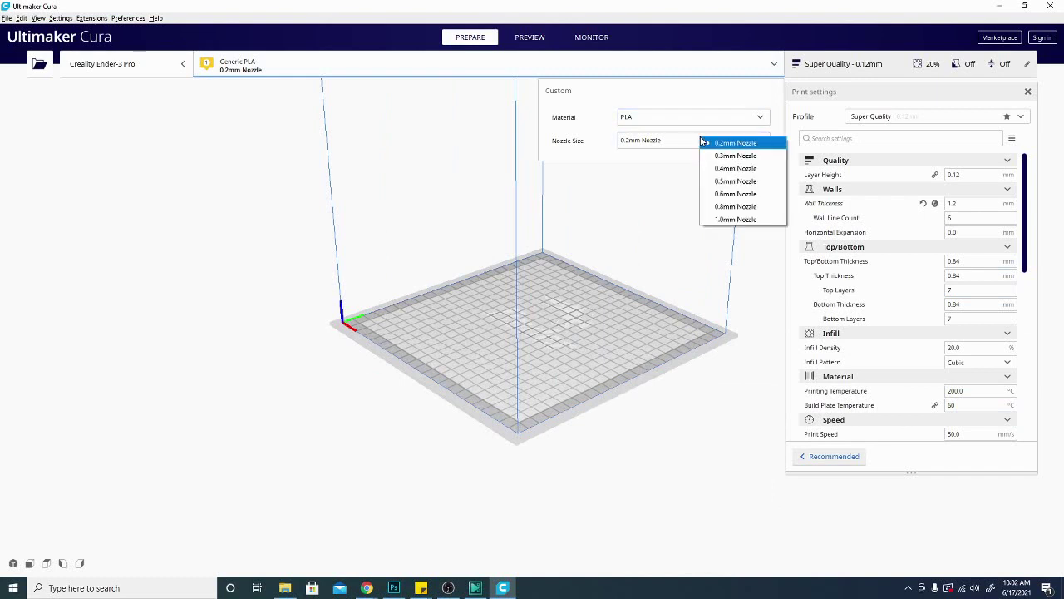
click(749, 169)
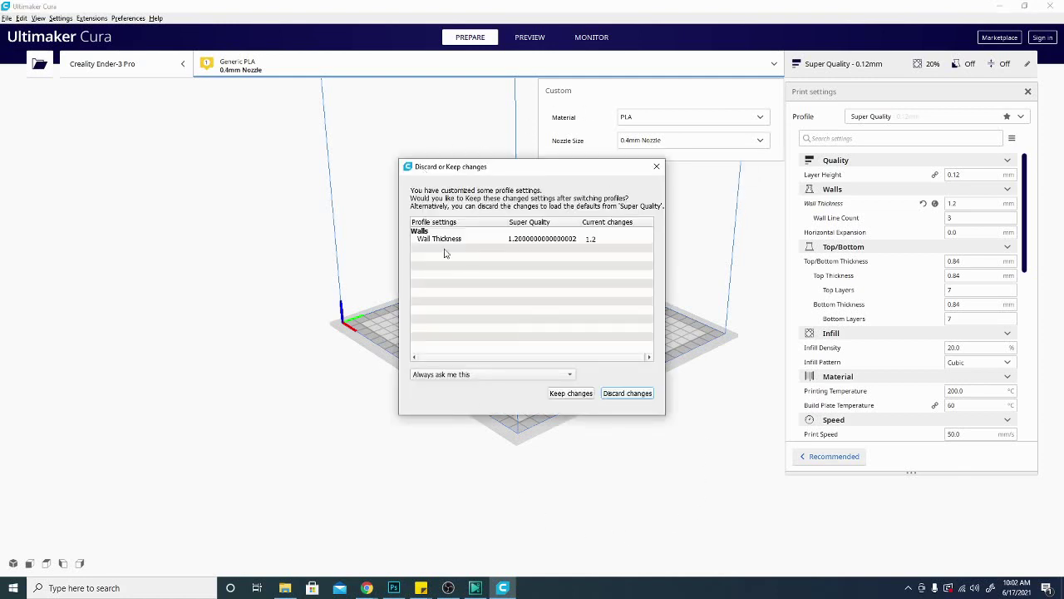
click(627, 393)
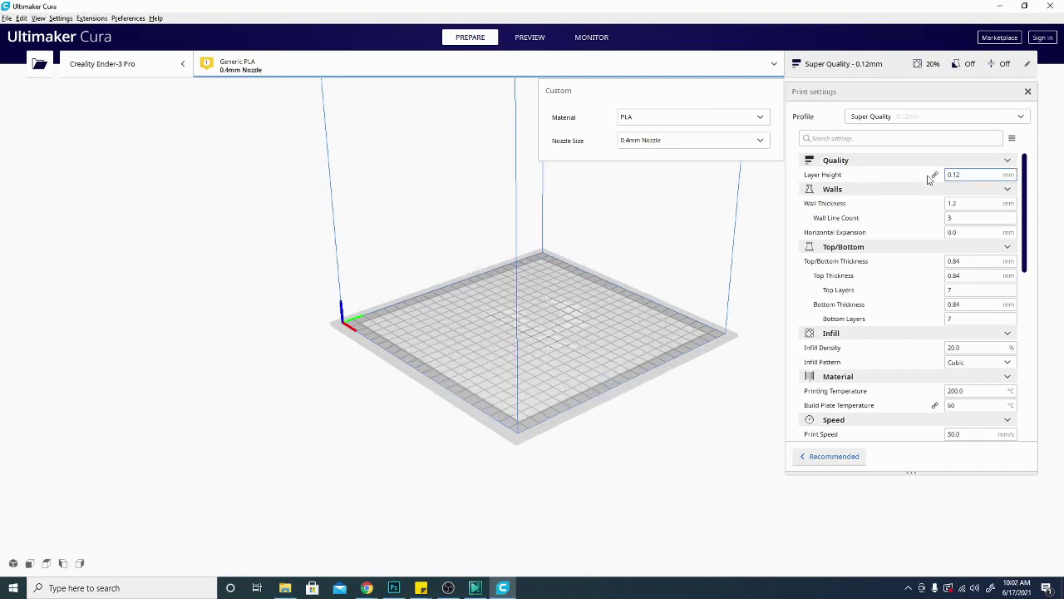
double_click(978, 217)
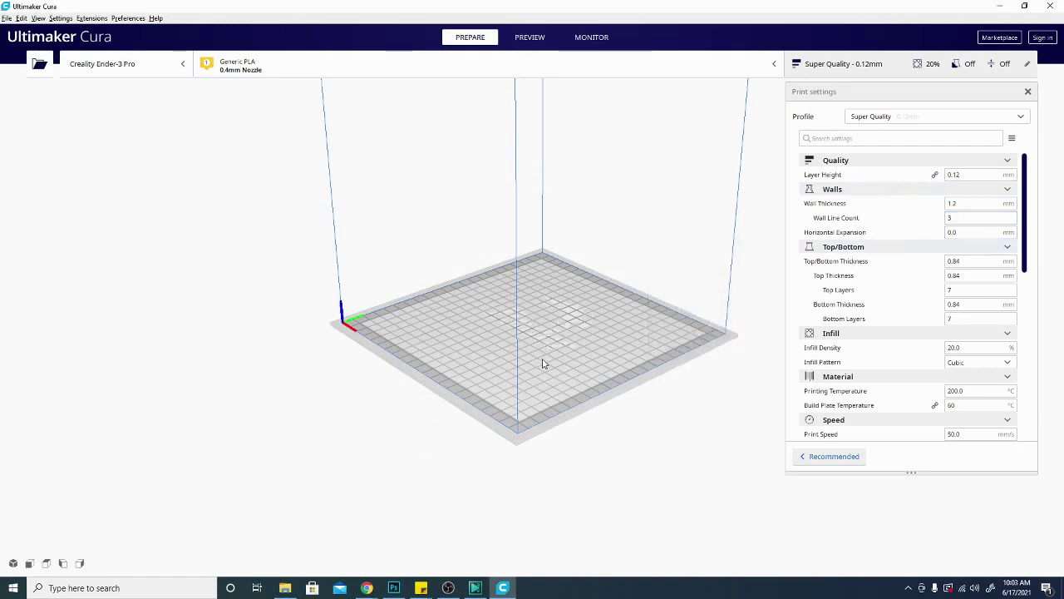
right_drag(543, 361, 724, 374)
right_click(724, 375)
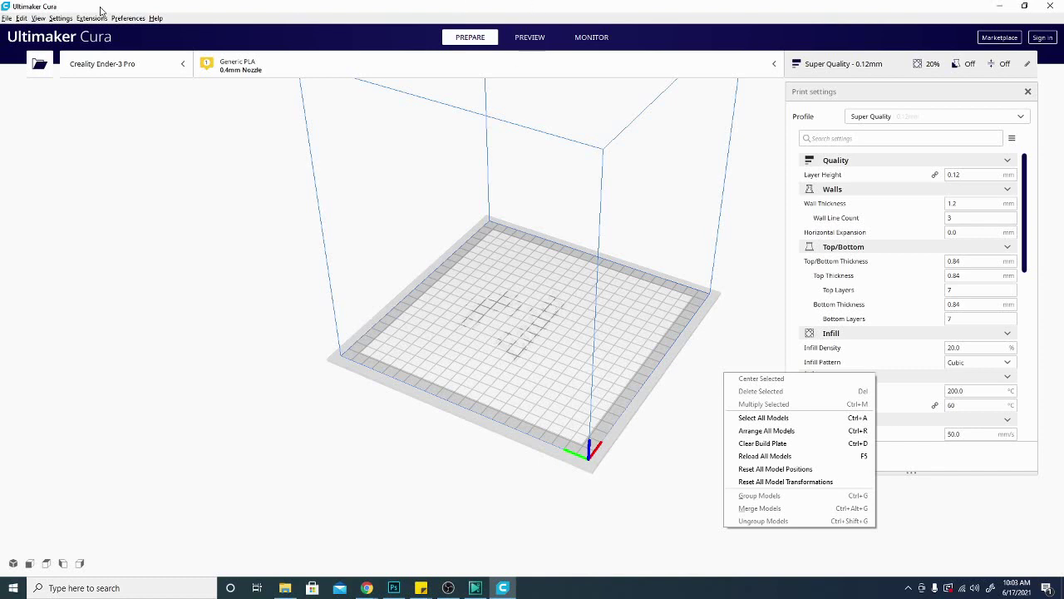
Step: Inspect the Creality Ender-3 Pro's machine settings for both the extruder and the printer, closing them without changes
click(60, 18)
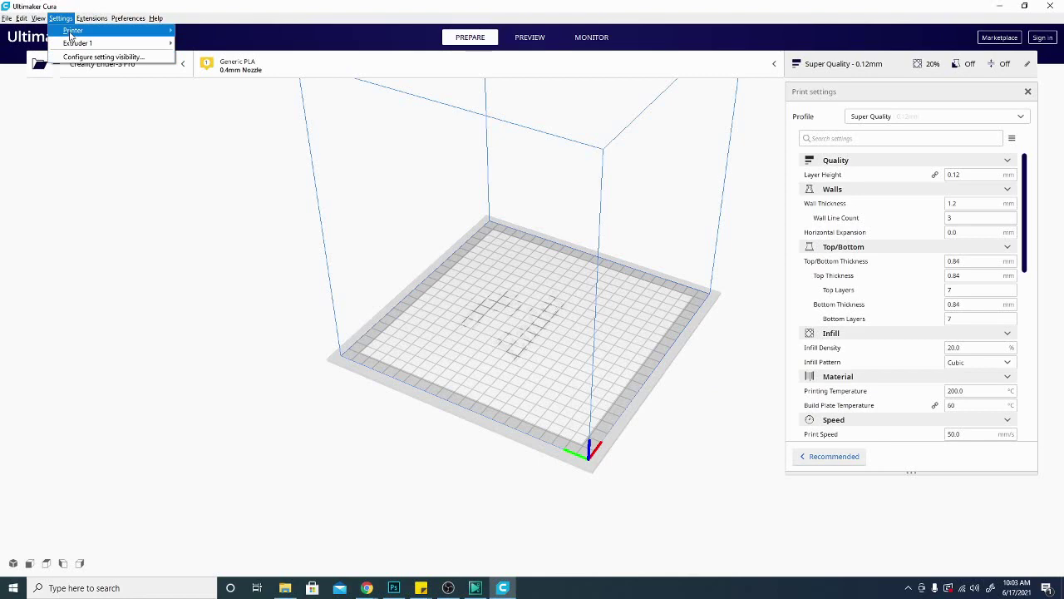
mouse_move(73, 29)
click(229, 109)
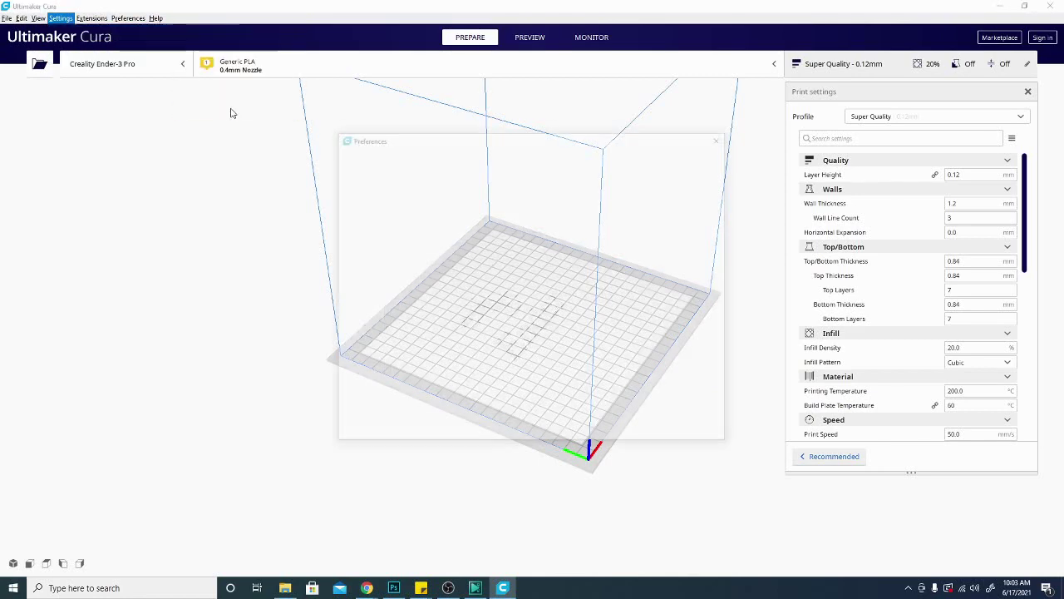
click(620, 216)
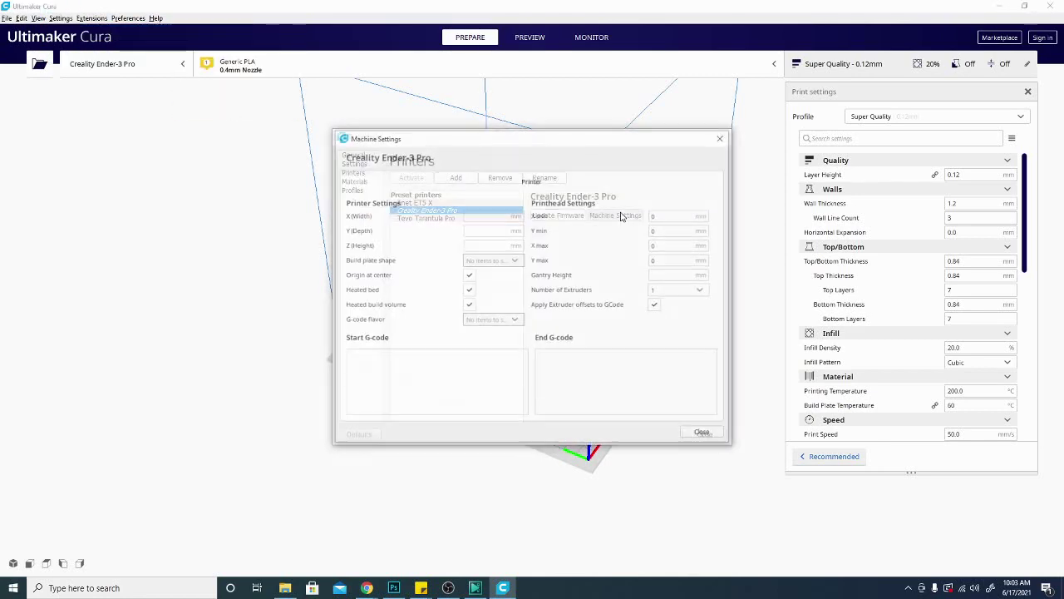
click(627, 175)
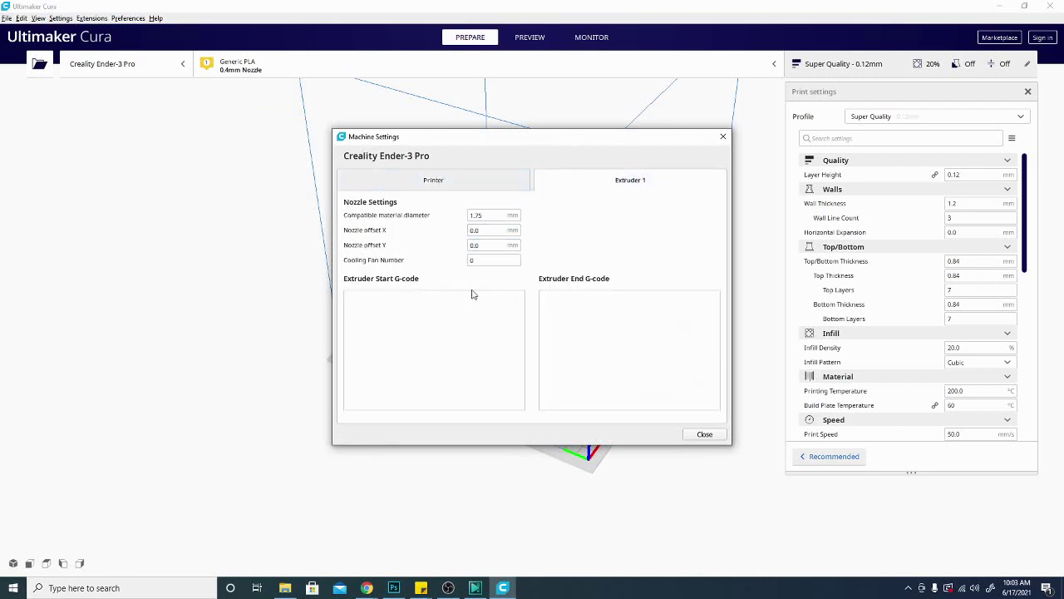
click(450, 188)
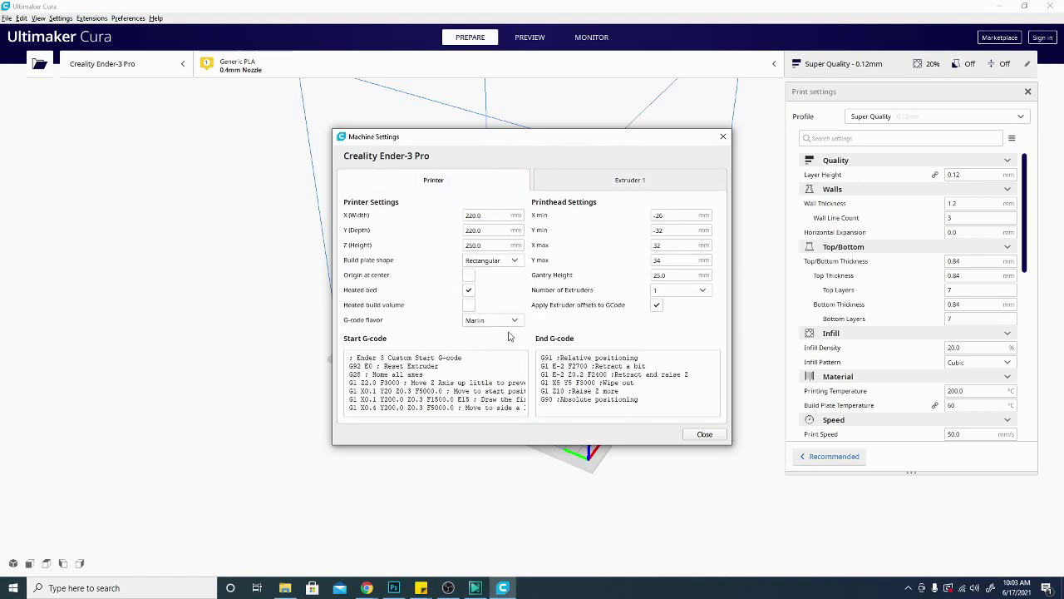
click(705, 434)
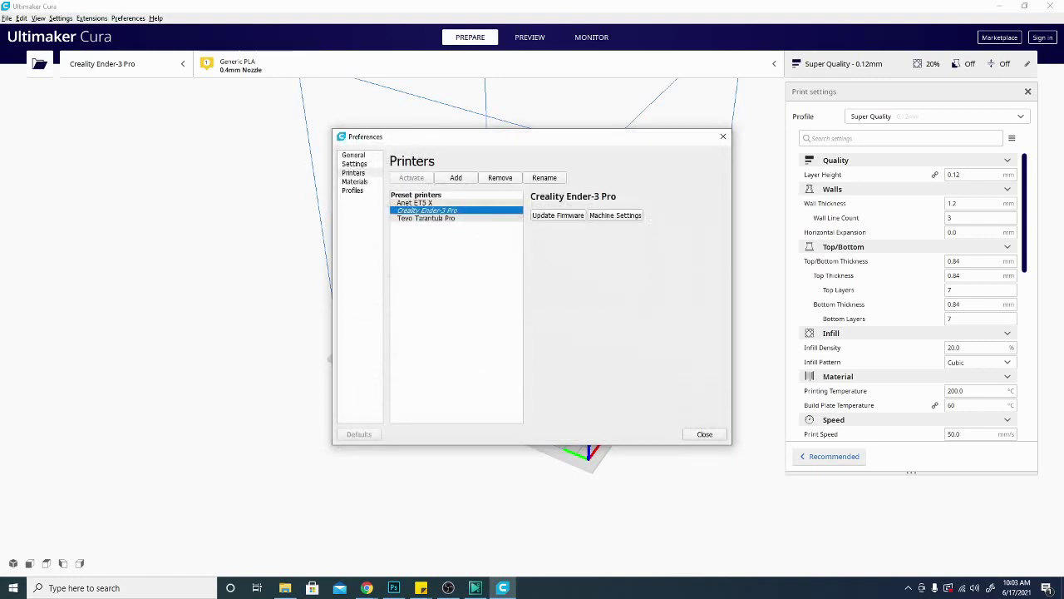